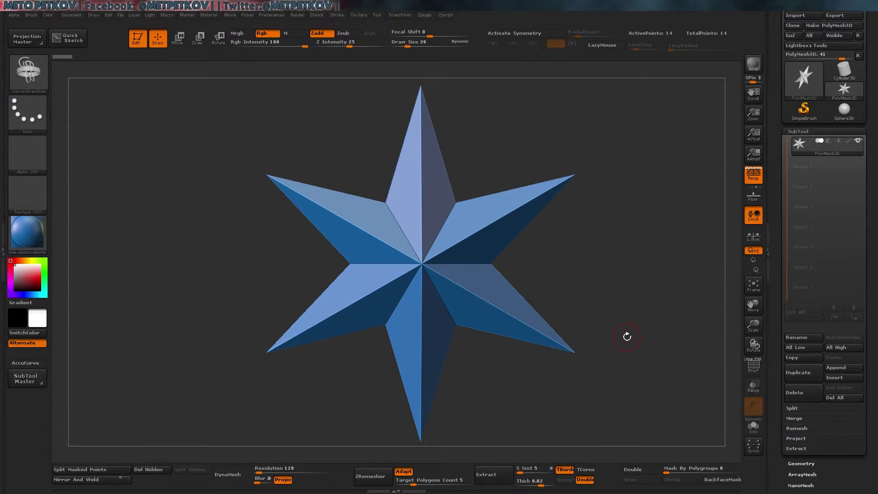
Switch the sculpting brush to Move.
key("b")
key("m")
key("v")
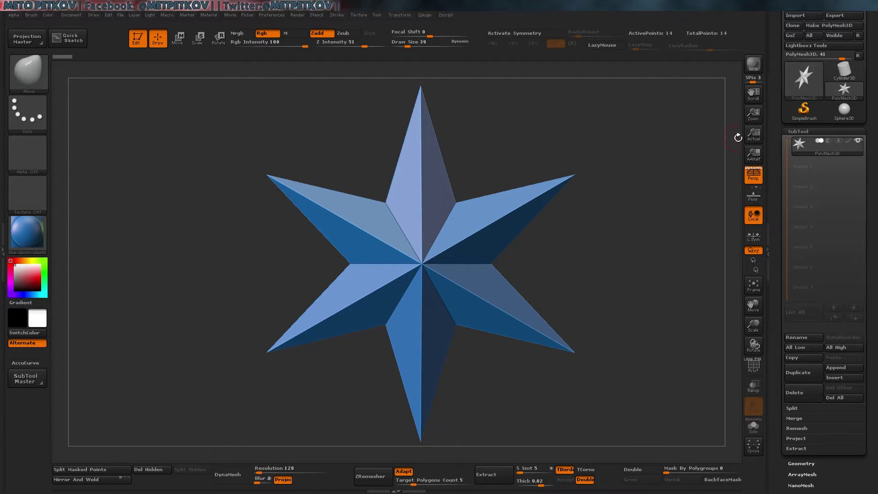
Replace the star with the Sphere3D primitive and convert it to a PolyMesh3D.
mouse_move(854, 115)
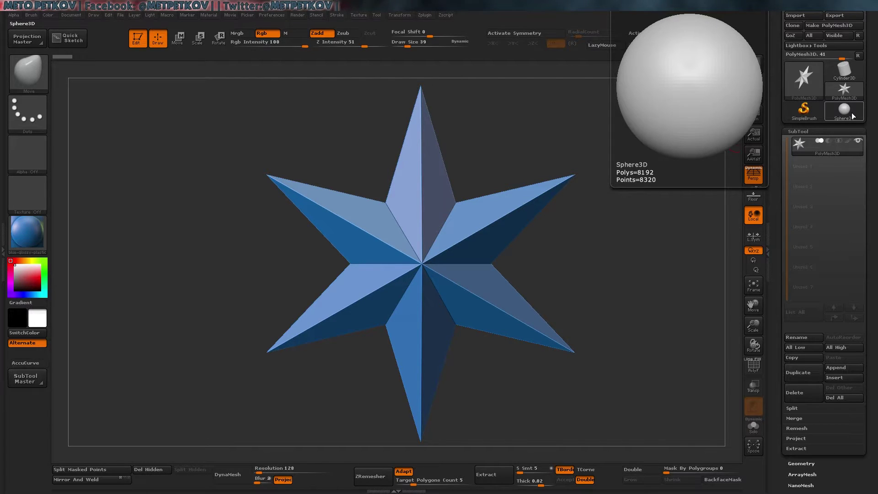
left_click(853, 114)
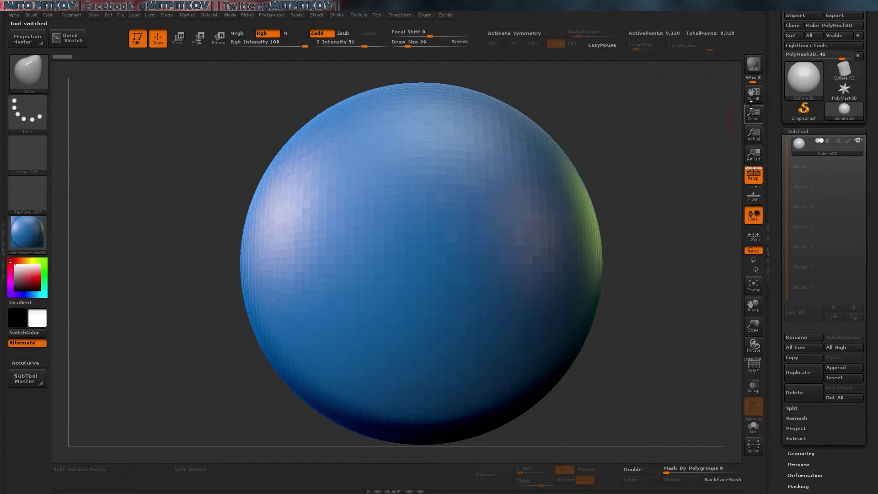
left_click(822, 27)
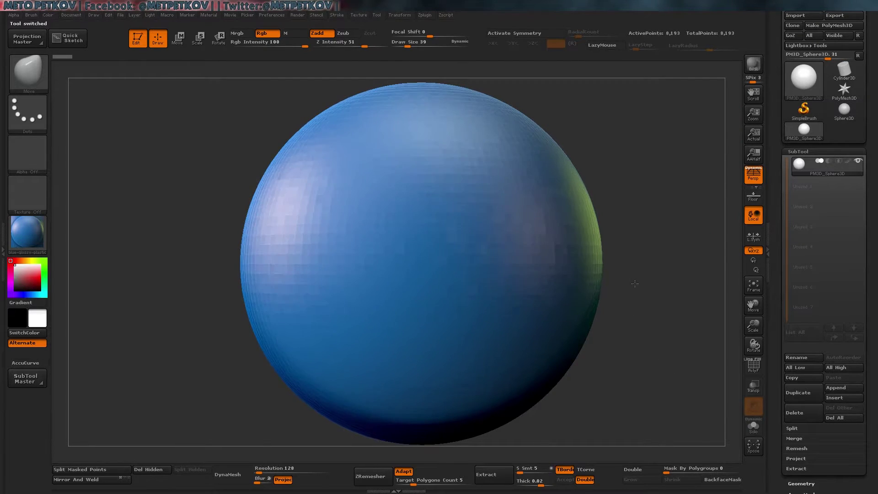
Subdivide the sphere three times, delete its lower subdivision levels and reopen the subtool list.
key("ctrl+d")
key("ctrl+d")
key("ctrl+d")
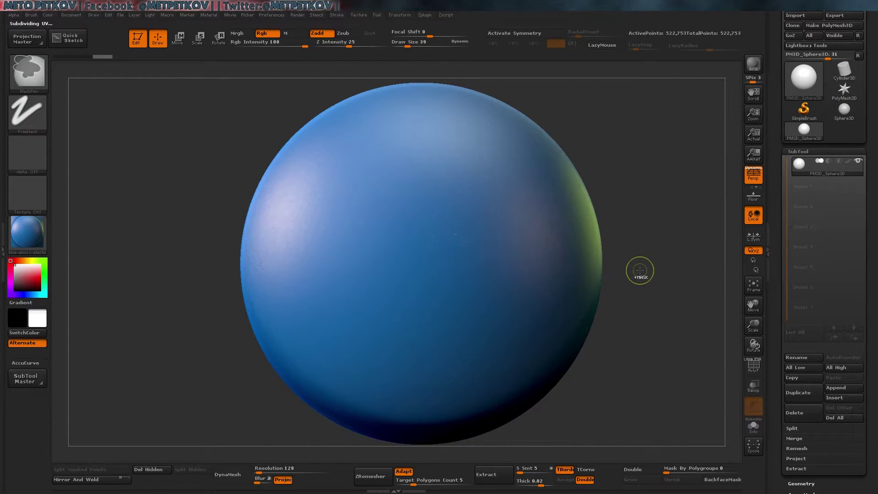
left_click_drag(773, 318, 775, 254)
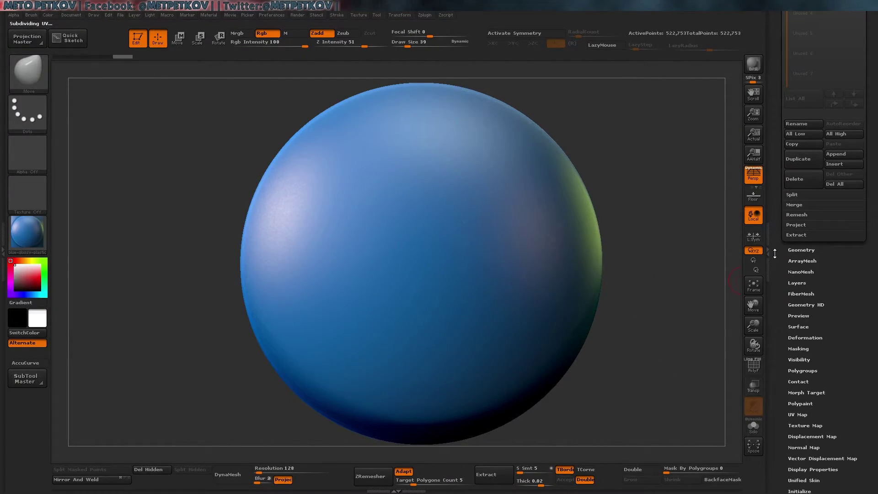
left_click(800, 250)
left_click(801, 43)
scroll(799, 110, "up", 3)
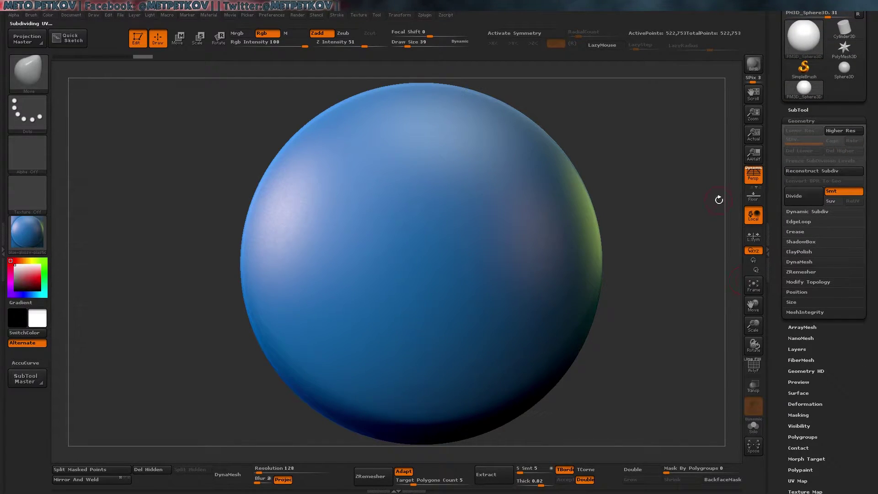
left_click(794, 109)
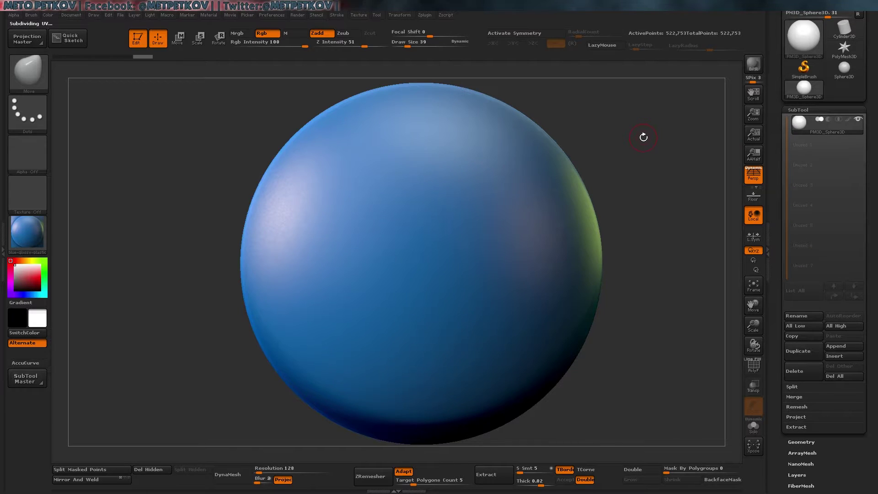
Draw a wide strap diagonally across the upper sphere with the CurveStrapSnap brush at draw size 250.
left_click_drag(643, 137, 648, 159, "alt")
left_click_drag(668, 204, 666, 207, "alt")
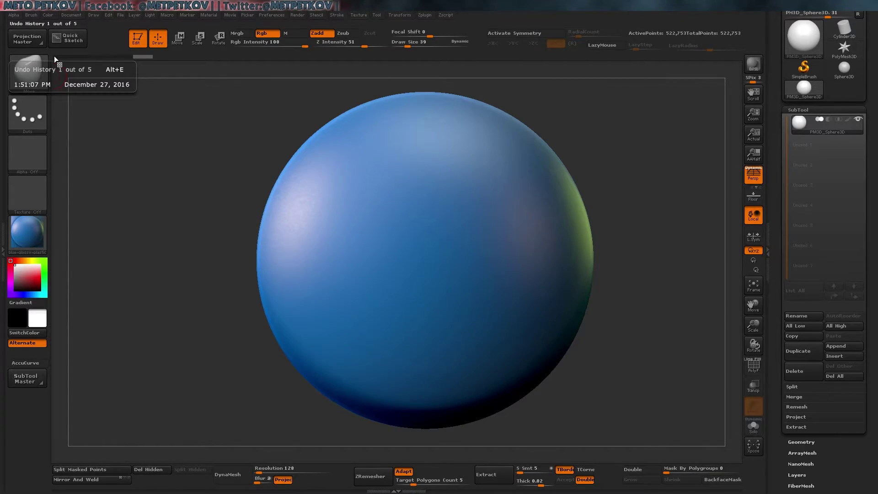
key("b")
left_click(169, 90)
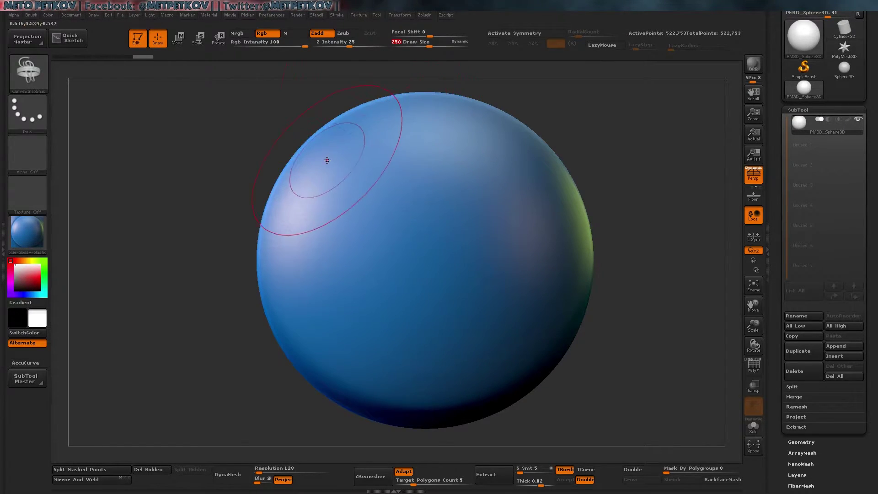
left_click_drag(324, 127, 561, 291)
left_click(334, 369)
left_click_drag(655, 139, 386, 224)
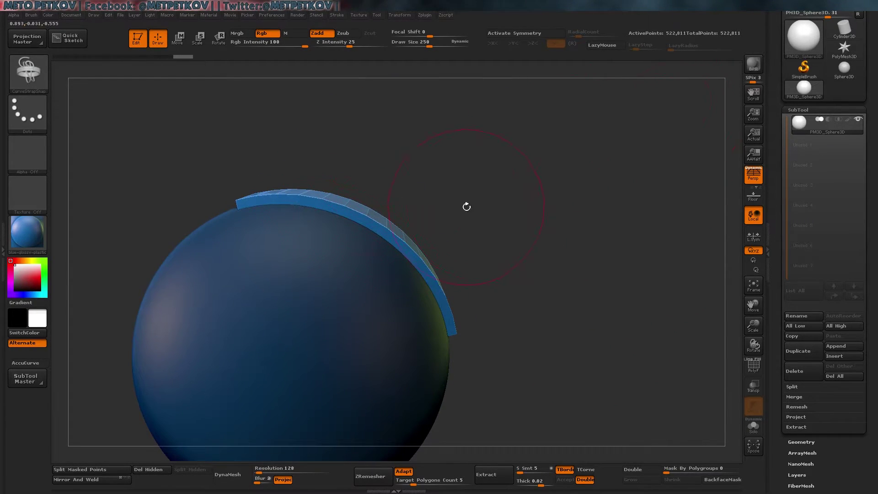
left_click_drag(477, 204, 430, 69)
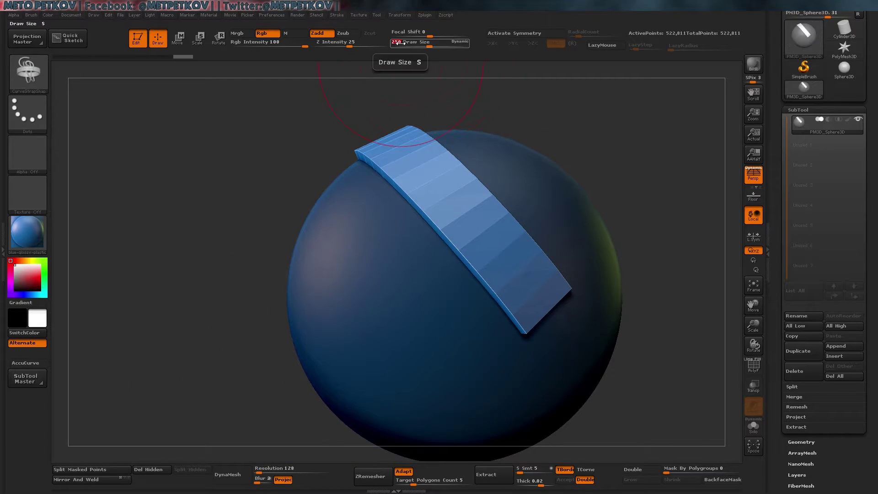
Try a thin CurveStrapSnap strap beside the first one at draw size 50, and undo it.
type("50")
left_click_drag(314, 196, 465, 368)
mouse_move(649, 182)
left_mouse_down()
mouse_move(669, 143)
mouse_move(700, 256)
left_mouse_up()
left_click_drag(234, 152, 206, 192)
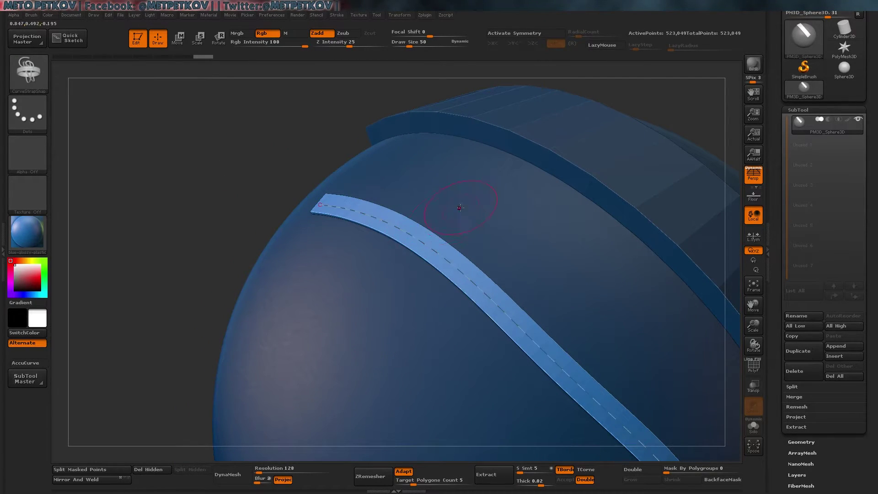
key("ctrl+z")
key("f")
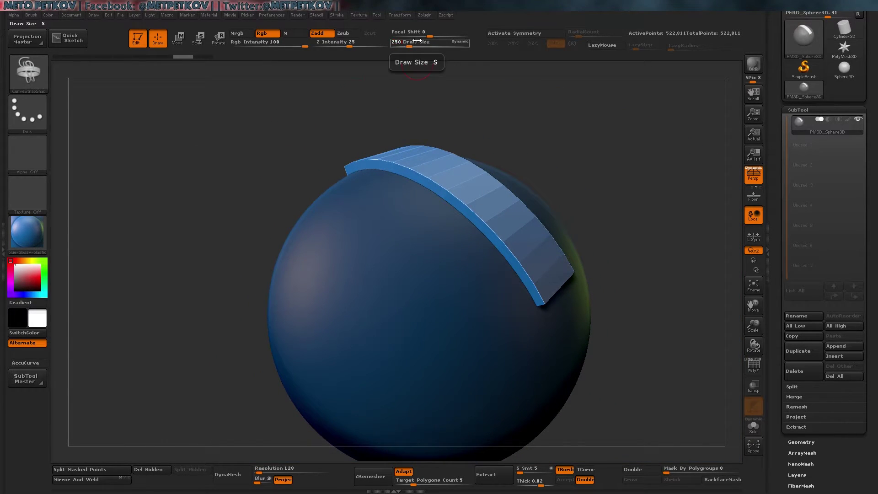
Dock the Brush palette beside the canvas so its settings stay accessible.
left_click_drag(225, 123, 365, 142)
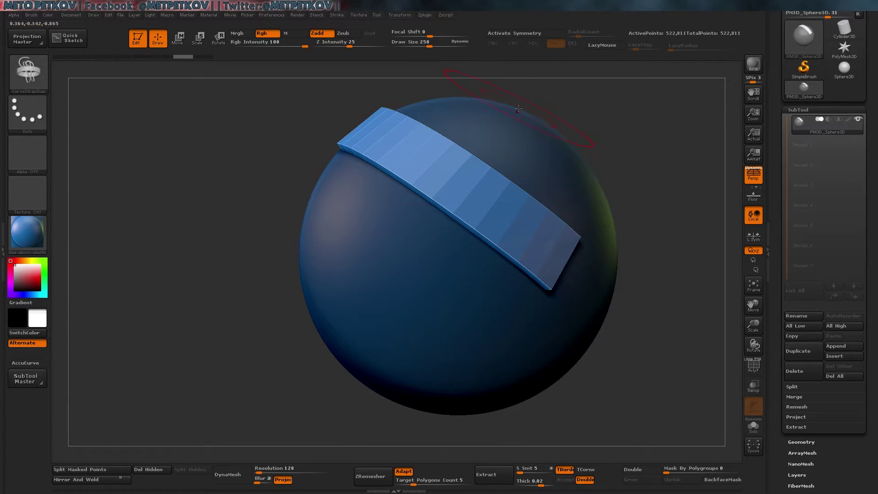
left_click_drag(638, 153, 469, 167)
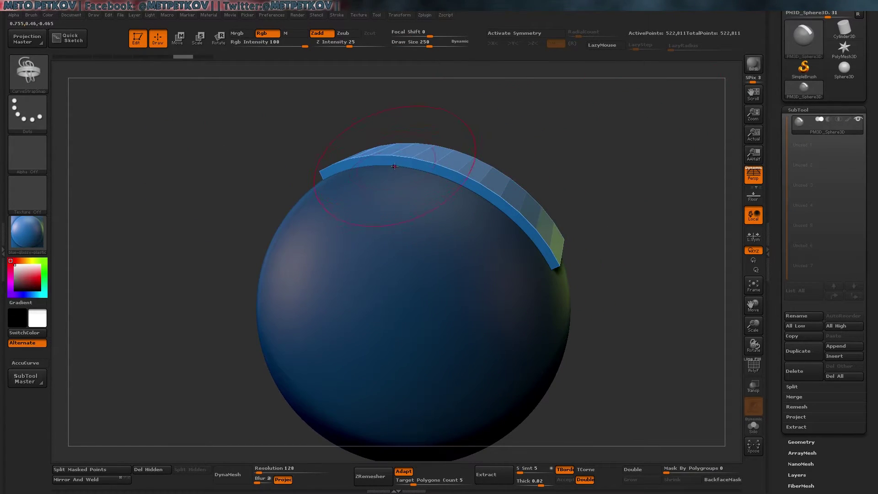
left_click(29, 16)
left_click(2, 107)
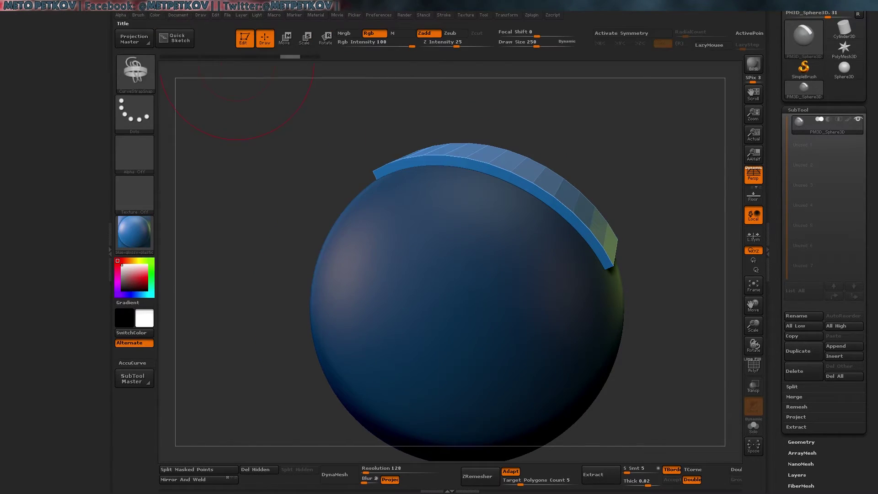
left_click(140, 16)
left_click(138, 22)
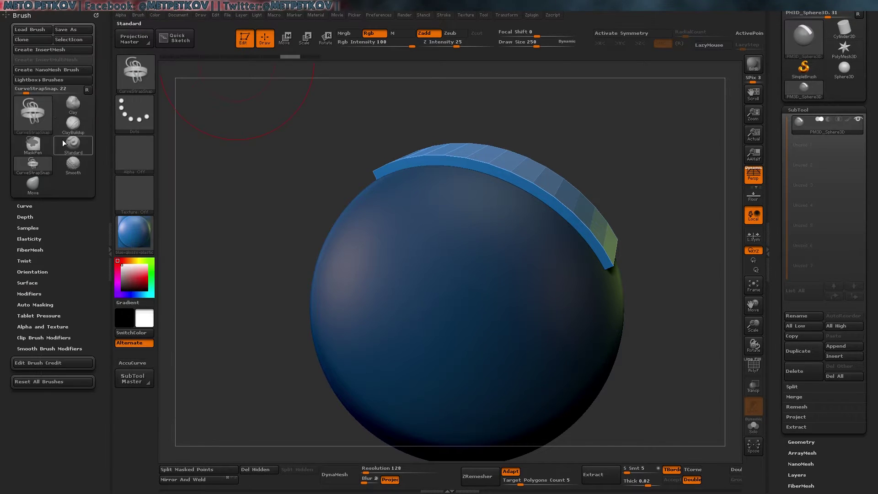
Set the CurveStrapSnap brush's Strength Multiplier modifier to 0.3.
left_click(28, 294)
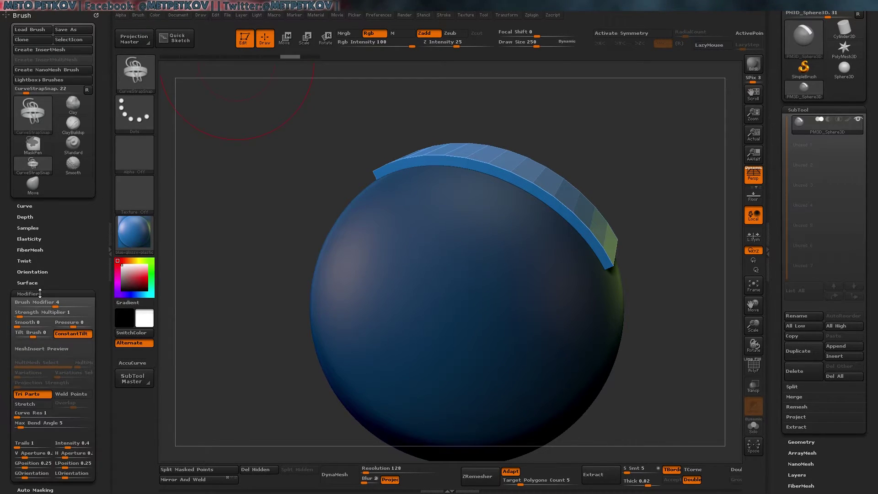
left_click(24, 312)
type("0.3")
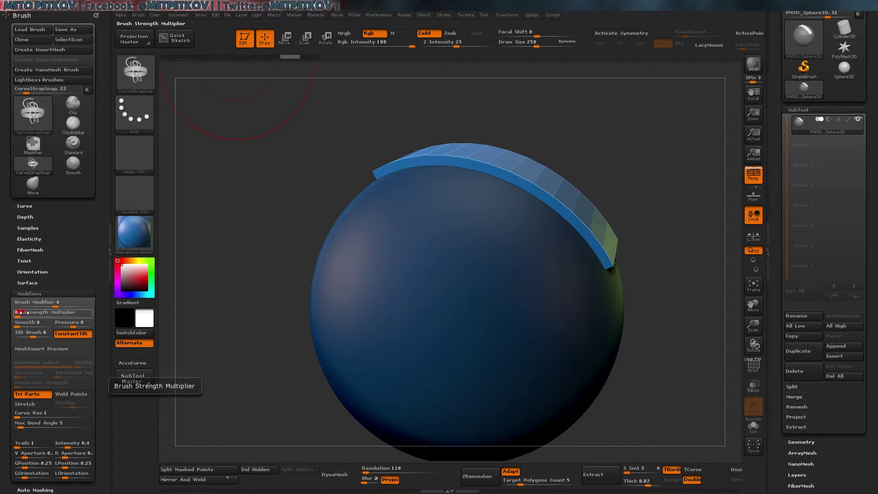
Draw a second strap diagonally across the sphere beside the first one, using the 0.3 Strength Multiplier.
left_click_drag(242, 218, 276, 202)
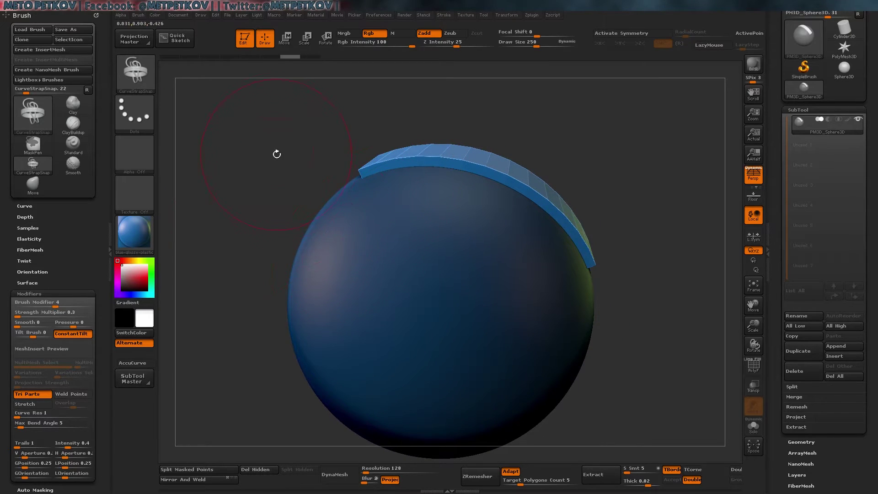
left_click_drag(277, 150, 270, 157)
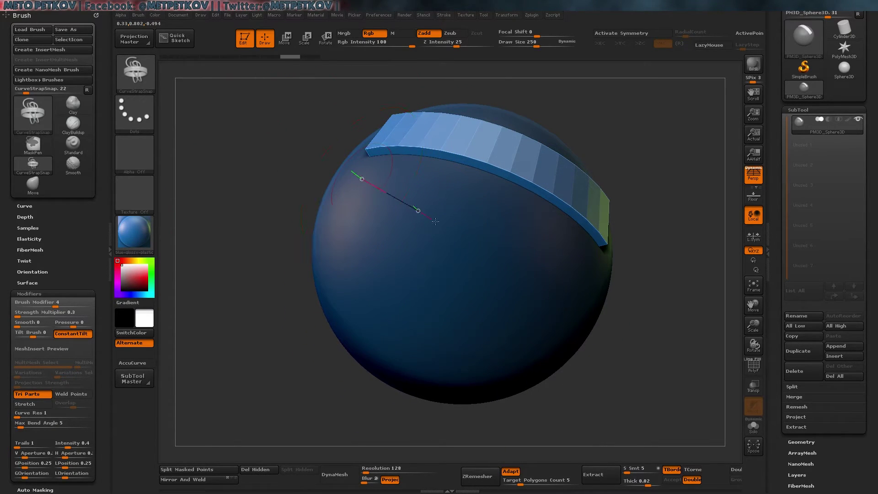
left_click_drag(440, 223, 582, 309)
left_click_drag(684, 388, 683, 338)
left_click(565, 330)
left_click_drag(647, 315, 589, 220)
left_click_drag(362, 244, 343, 197)
mouse_move(363, 153)
left_mouse_down("alt")
mouse_move(366, 197)
mouse_move(369, 153)
mouse_move(225, 205)
left_mouse_up("alt")
left_click_drag(436, 142, 524, 333)
Set the brush's Strength Multiplier to 5 and draw a thick strap across the lower part of the sphere.
left_click(27, 313)
left_click(28, 312)
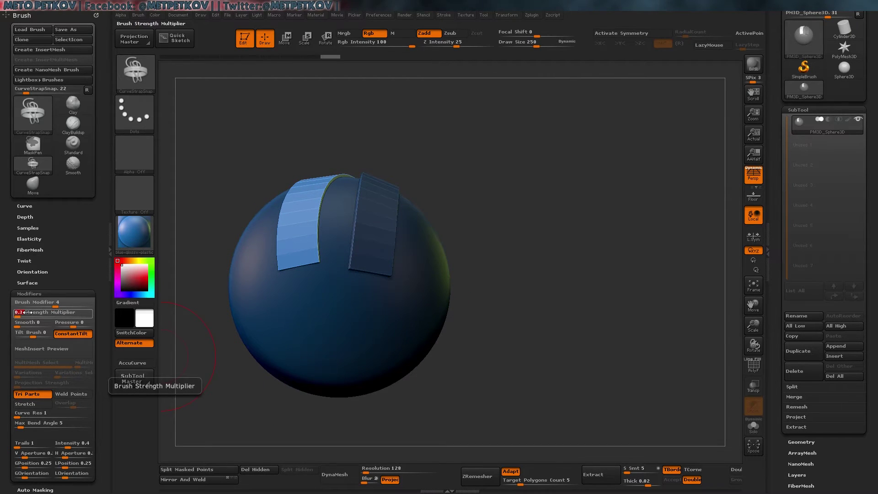
type("5")
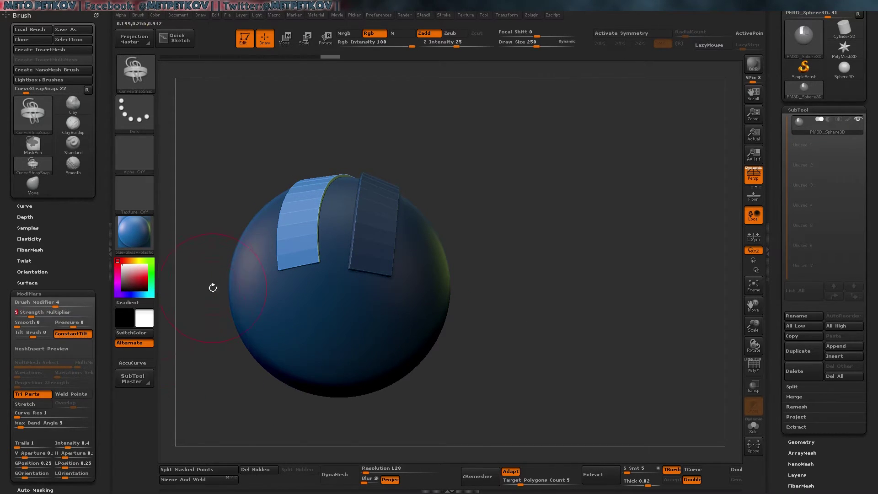
mouse_move(235, 270)
left_mouse_down()
mouse_move(310, 322)
mouse_move(368, 325)
mouse_move(443, 298)
left_mouse_up()
left_click_drag(508, 381, 549, 358)
Show the PolyFrame and examine the thickness and topology of the straps from several angles.
left_click_drag(491, 393, 435, 391)
left_click_drag(556, 329, 549, 408)
key("shift+f")
mouse_move(567, 345)
left_mouse_down()
mouse_move(526, 361)
mouse_move(494, 361)
left_mouse_up()
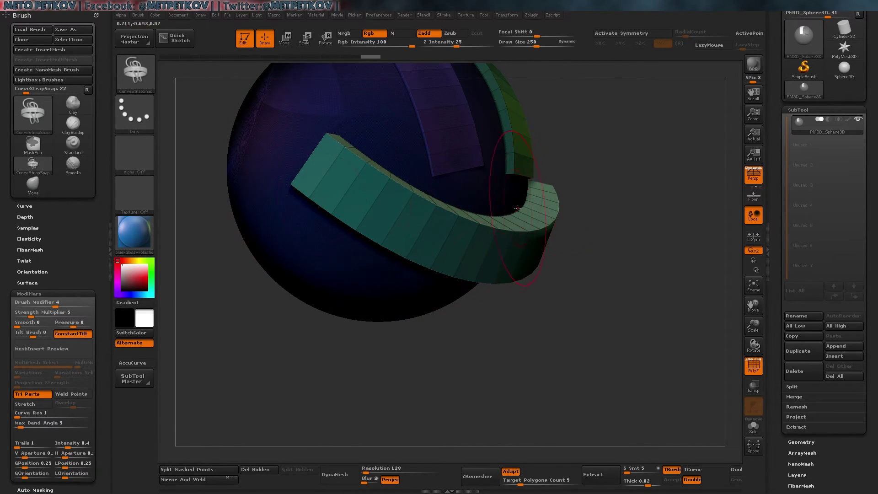
left_click_drag(570, 320, 368, 309)
left_click_drag(511, 298, 498, 361)
left_click_drag(502, 243, 641, 262)
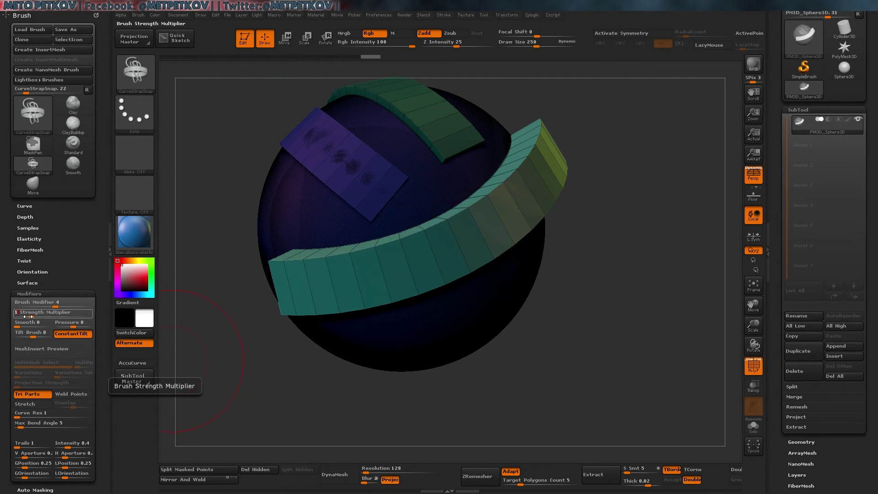
Hide the PolyFrame and draw another strap down the sphere's free side with the Strength Multiplier at 1.
mouse_move(618, 314)
left_mouse_down()
mouse_move(633, 314)
mouse_move(506, 224)
left_mouse_up()
key("shift+f")
left_click_drag(413, 97, 417, 306)
mouse_move(678, 401)
left_mouse_down()
mouse_move(685, 392)
mouse_move(613, 366)
left_mouse_up()
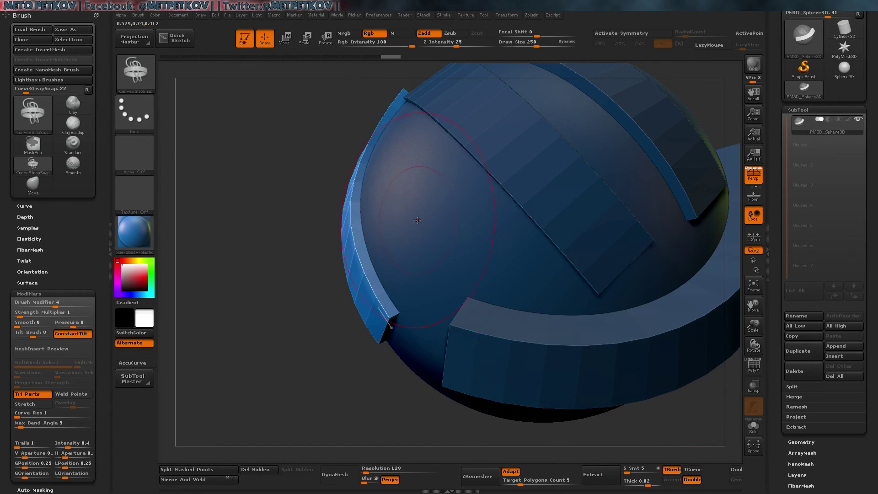
left_click(435, 229)
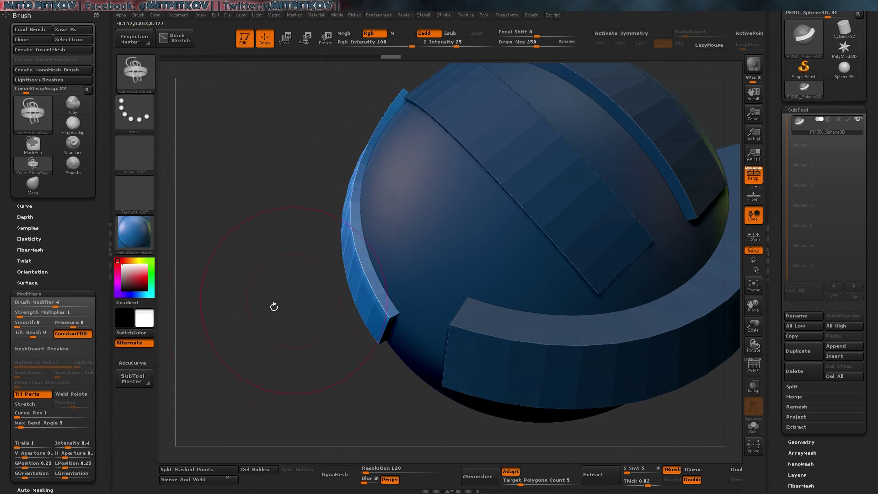
Collapse the docked Brush palette and clear the mask from the sphere.
left_click(110, 251)
left_click_drag(239, 309, 202, 304, "alt")
key("shift+r")
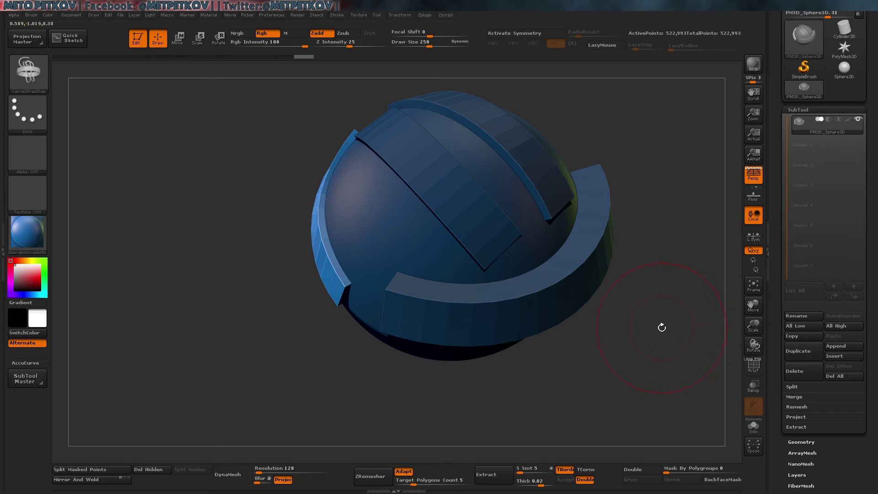
left_click_drag(682, 331, 700, 363, "ctrl")
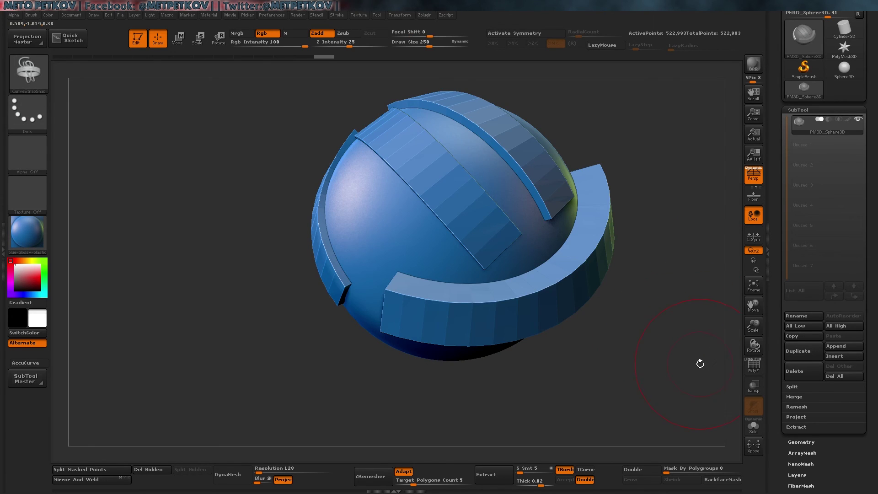